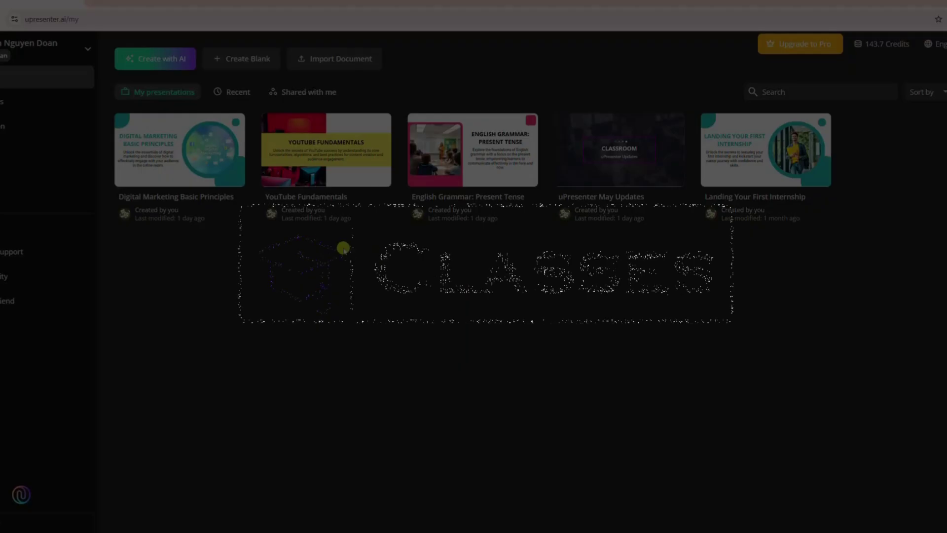
Go to the Classes list to reach the Digital Marketing Basic Principles presentation
{"action": "left_click", "coordinate": [20, 151]}
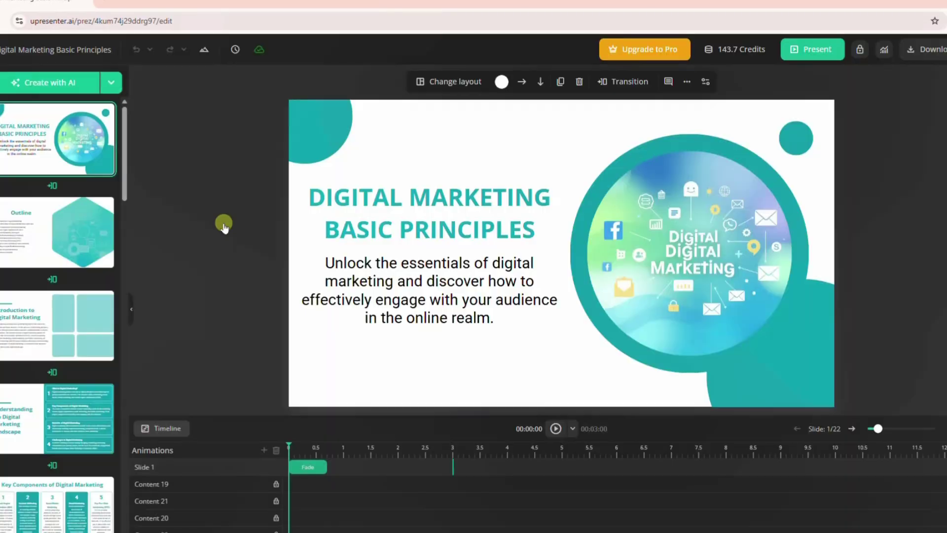
Review the presentation's Public access and Classes sharing settings, then close the sharing dialog
{"action": "left_click", "coordinate": [861, 52]}
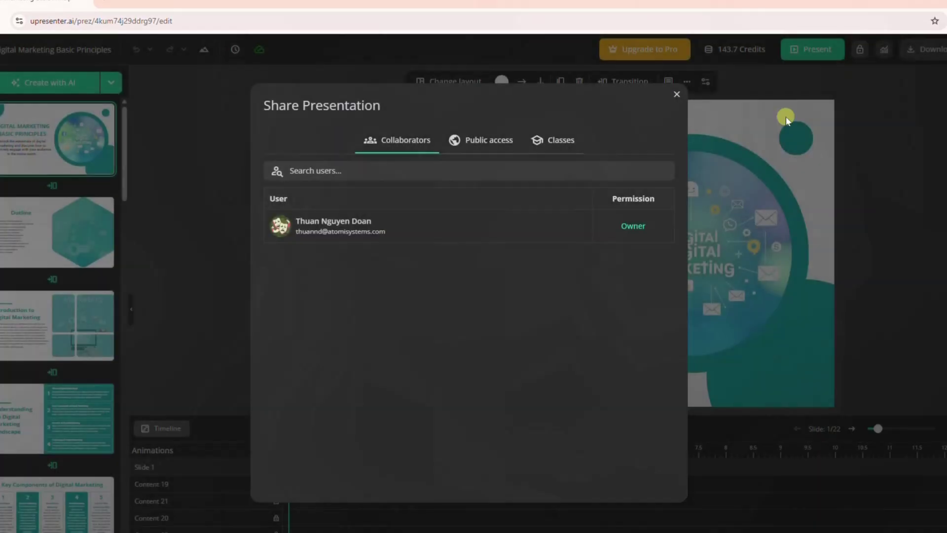
{"action": "left_click", "coordinate": [466, 140]}
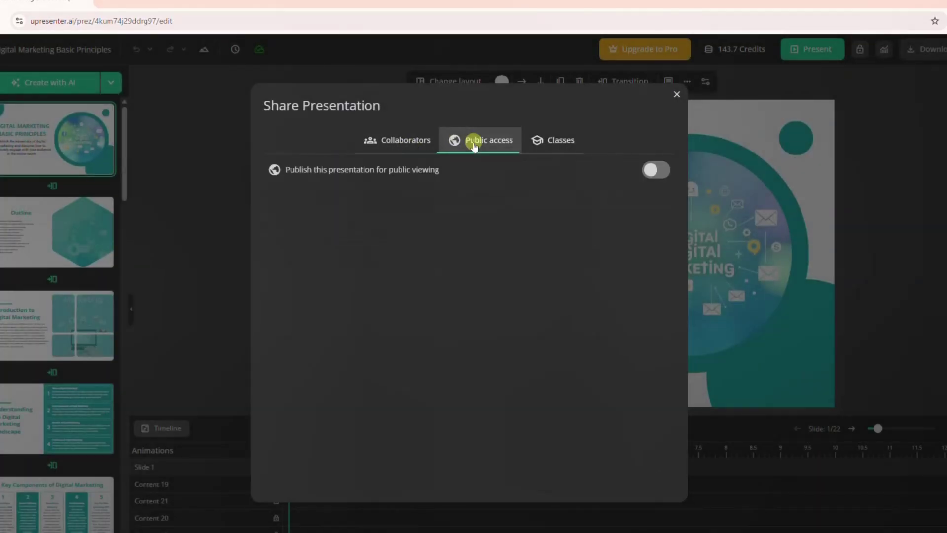
{"action": "left_click", "coordinate": [551, 140]}
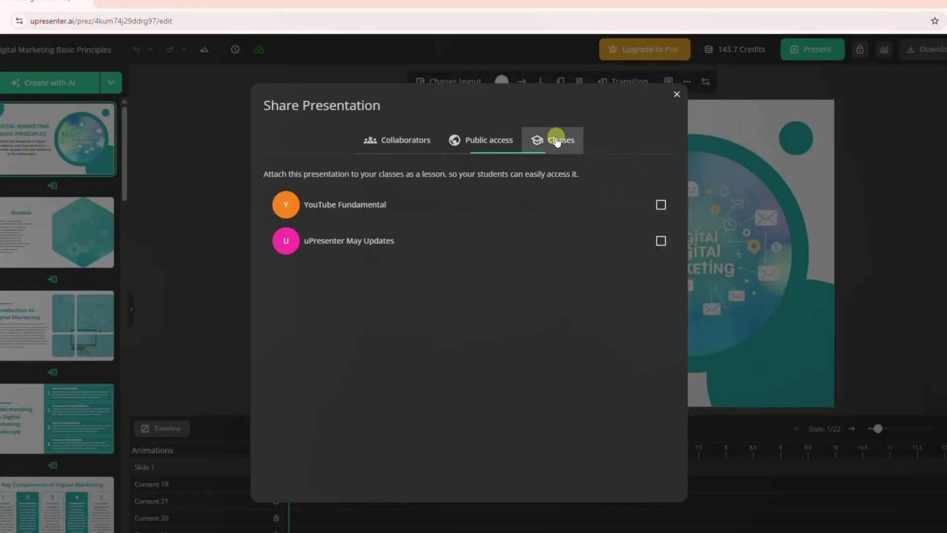
{"action": "left_click", "coordinate": [676, 94]}
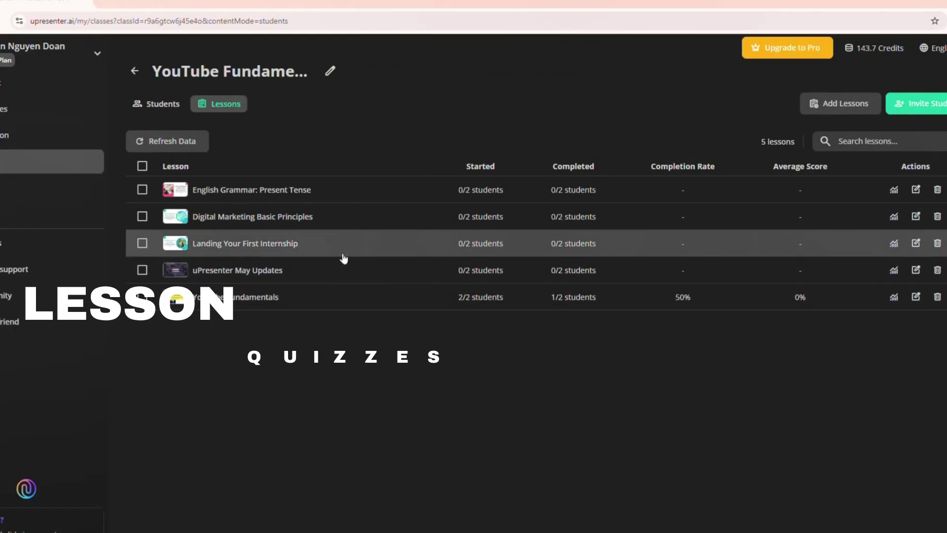
Create a new class named 'uPresenter' with the pink theme swatch
{"action": "left_click", "coordinate": [163, 103]}
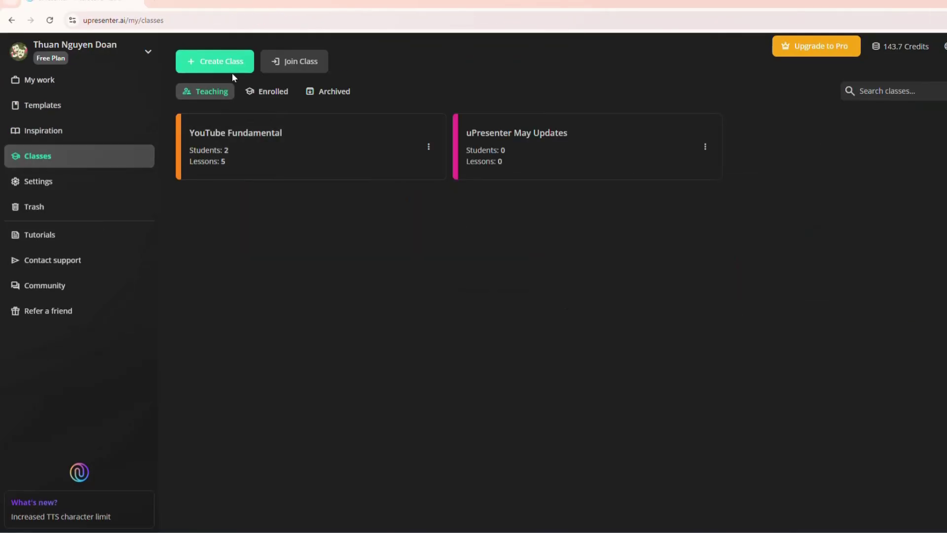
{"action": "left_click", "coordinate": [215, 67]}
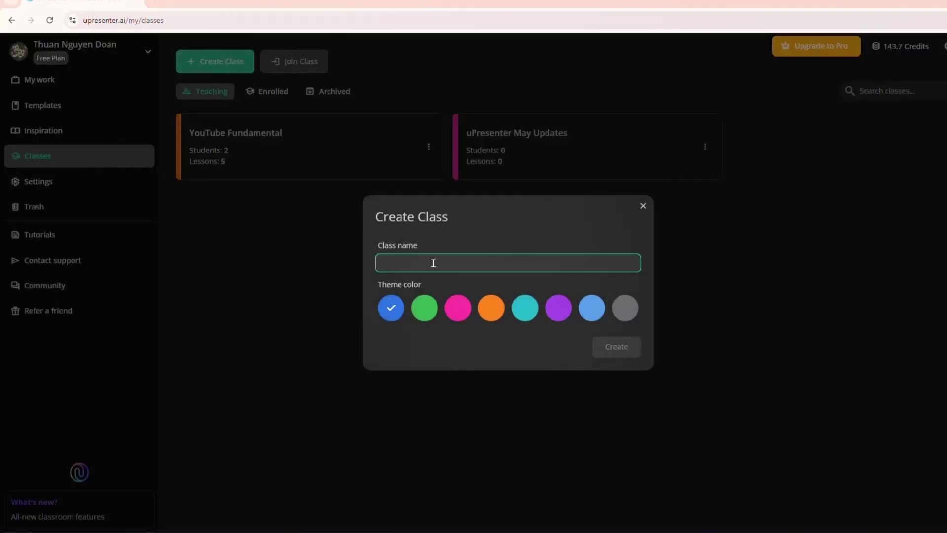
{"action": "type", "text": "uPresenter"}
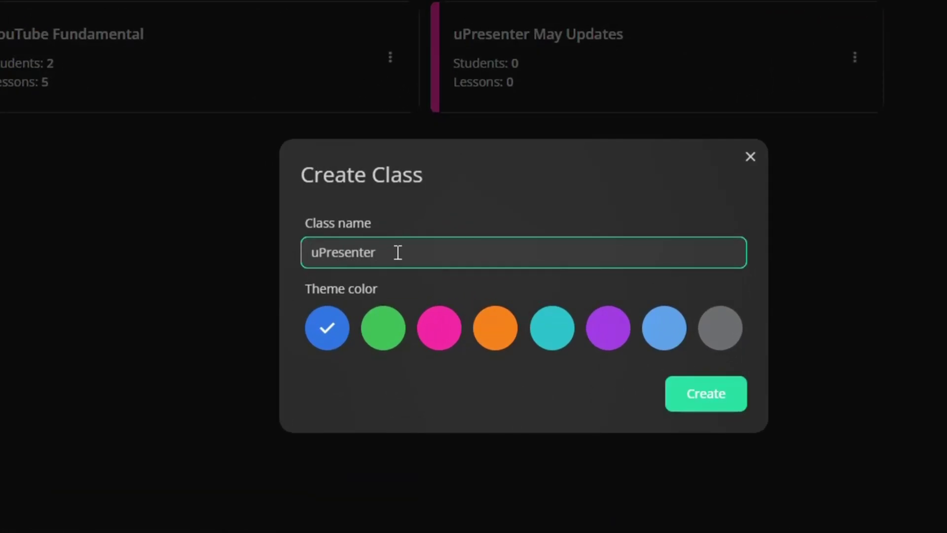
{"action": "left_click", "coordinate": [387, 343]}
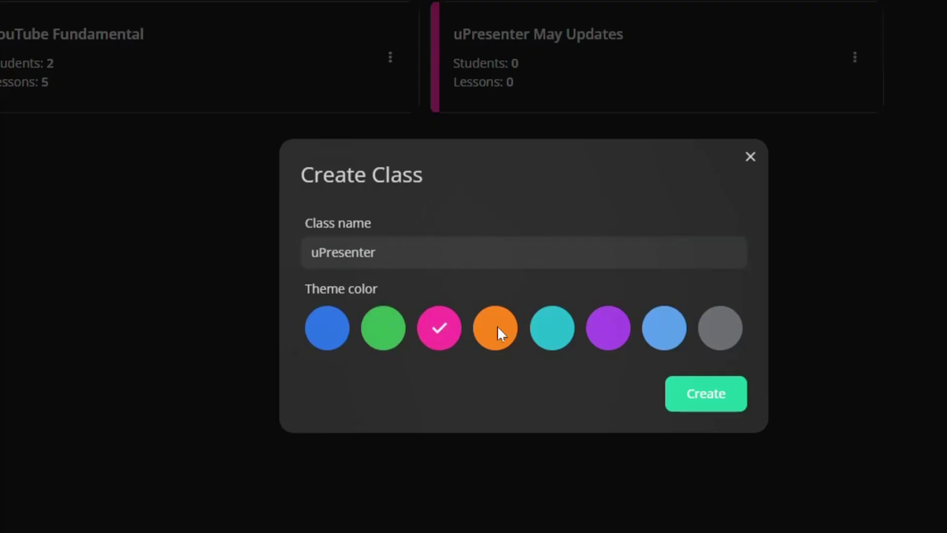
{"action": "left_click", "coordinate": [707, 394]}
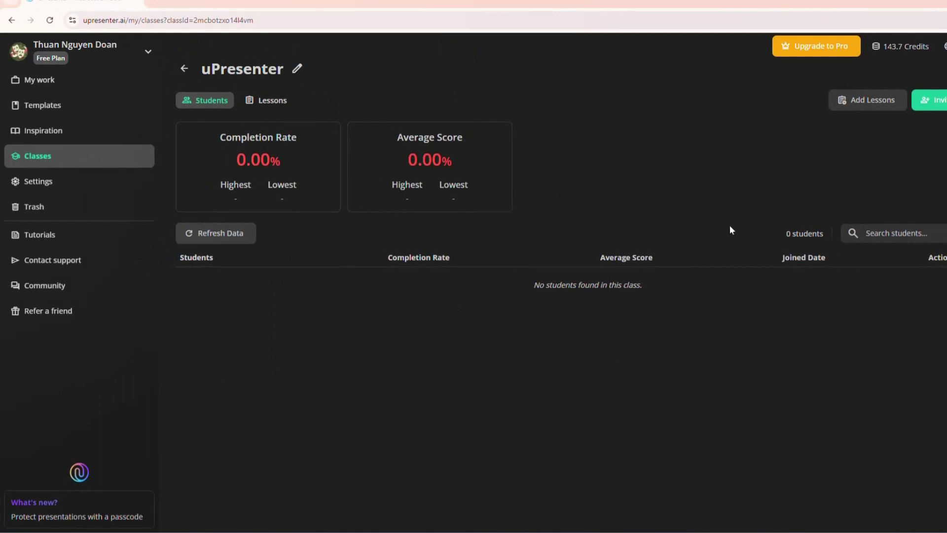
Add the Digital Marketing, YouTube Fundamentals and English Grammar: Present Tense presentations as class lessons
{"action": "left_click", "coordinate": [882, 108]}
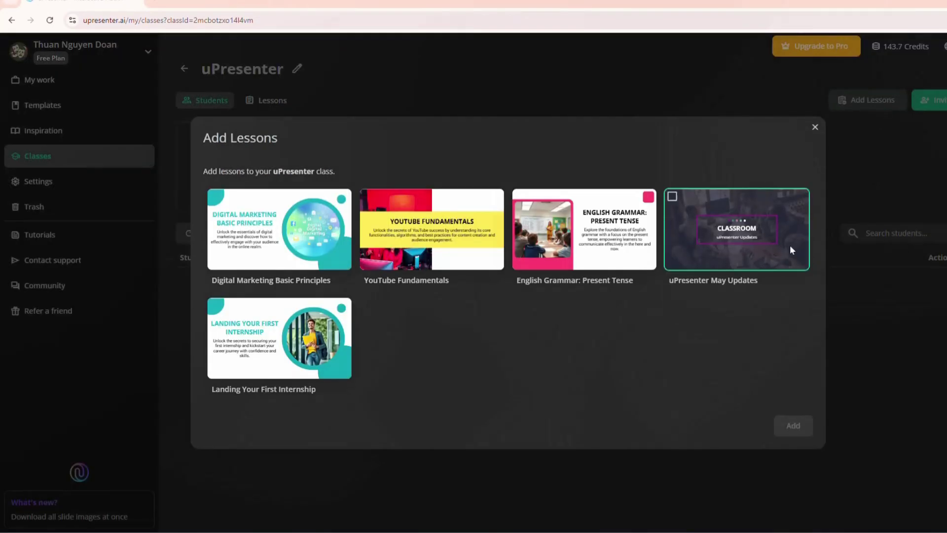
{"action": "left_click", "coordinate": [217, 199]}
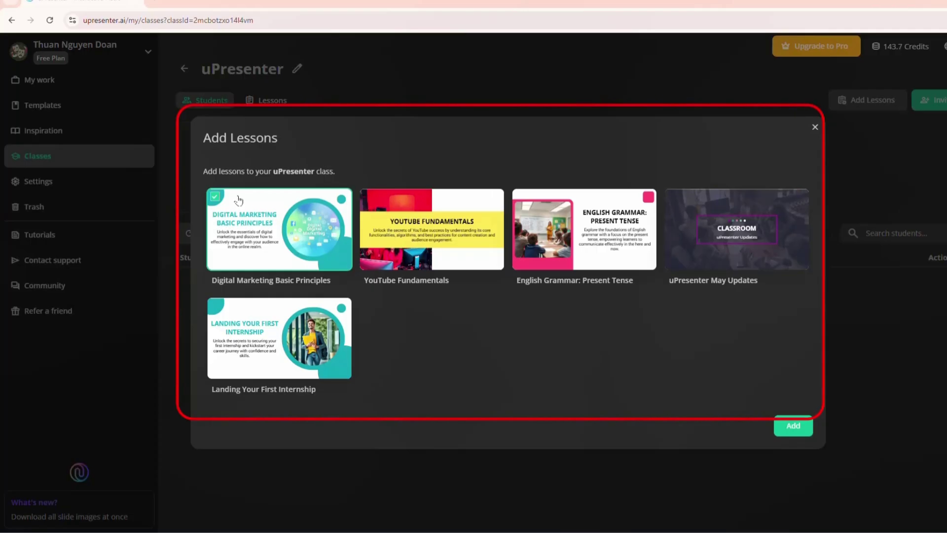
{"action": "left_click", "coordinate": [369, 198]}
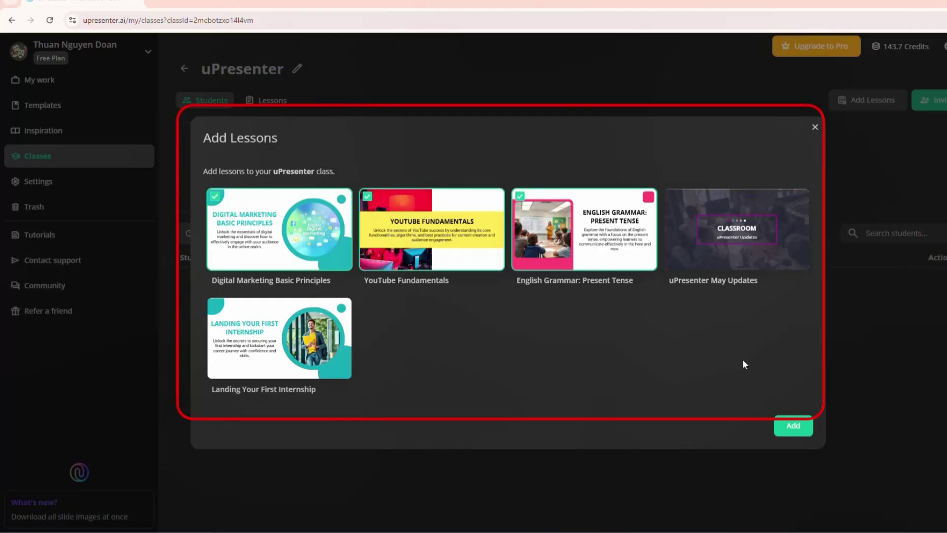
{"action": "left_click", "coordinate": [794, 428]}
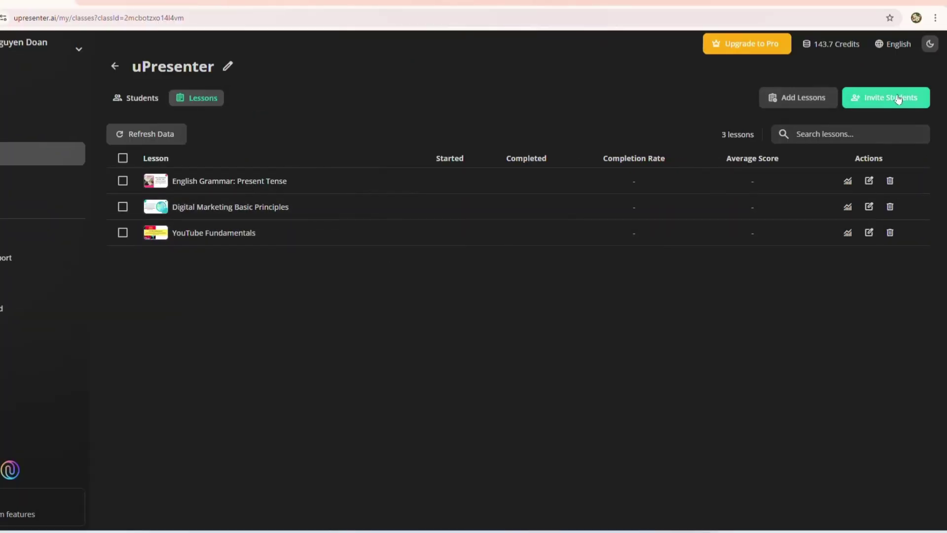
Invite a student to the uPresenter class by entering their e-mail address and sending the invitation
{"action": "left_click", "coordinate": [892, 98]}
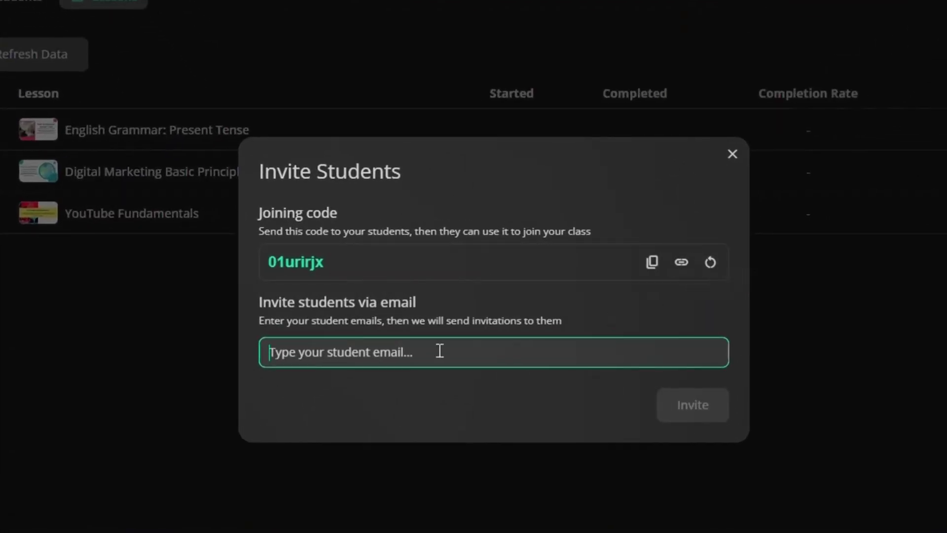
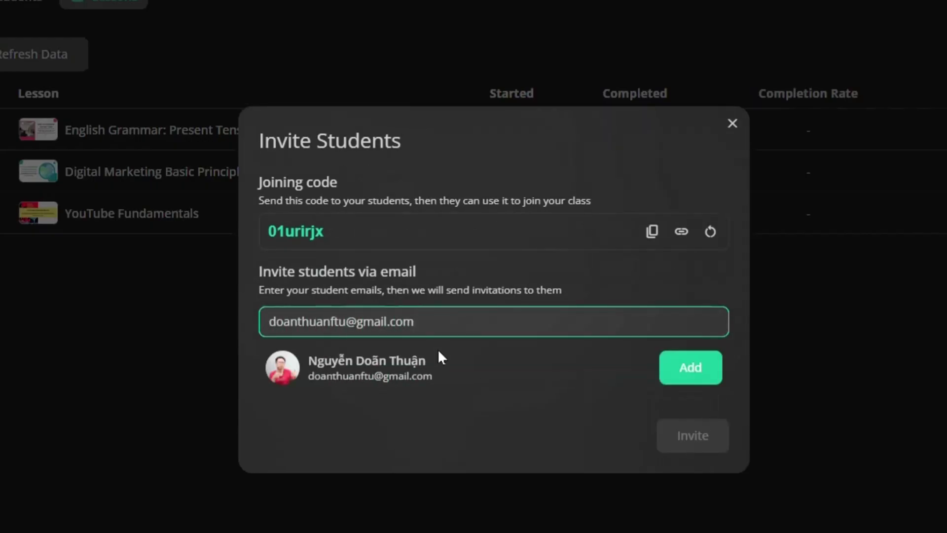
{"action": "left_click", "coordinate": [691, 369]}
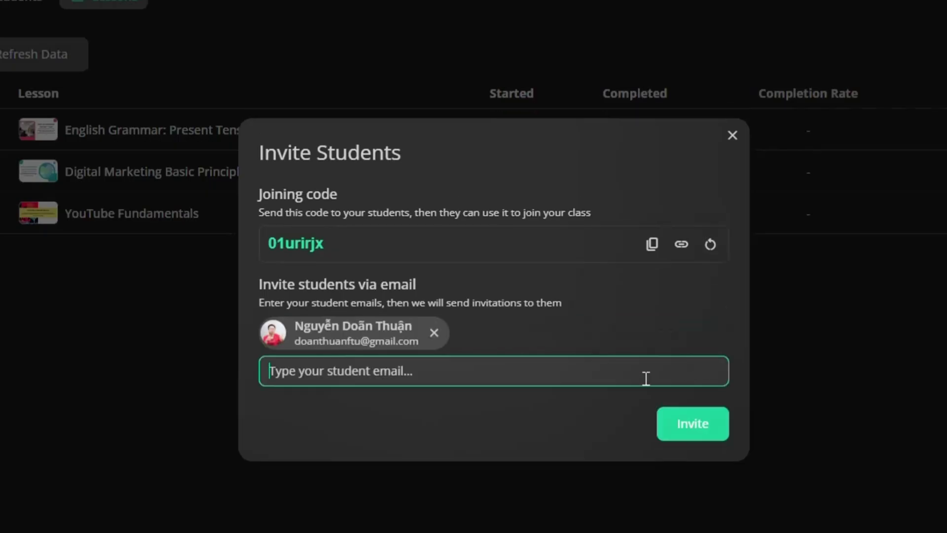
{"action": "left_click", "coordinate": [683, 426]}
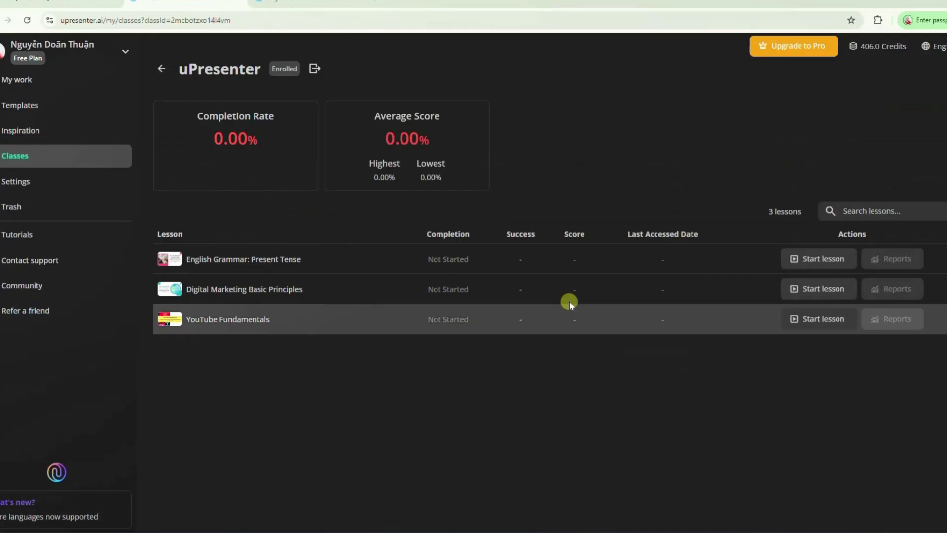
Start the English Grammar: Present Tense lesson and advance through its slides
{"action": "left_click", "coordinate": [808, 259]}
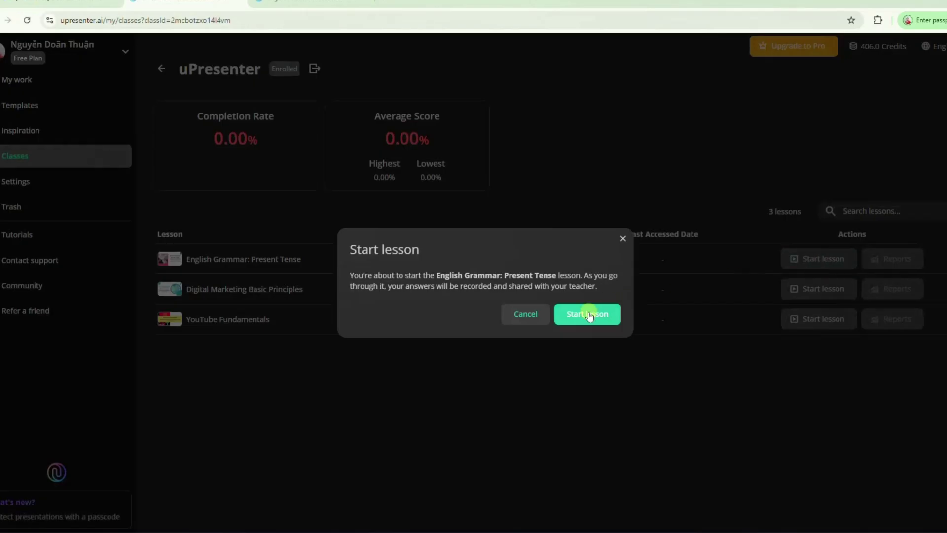
{"action": "left_click", "coordinate": [588, 313]}
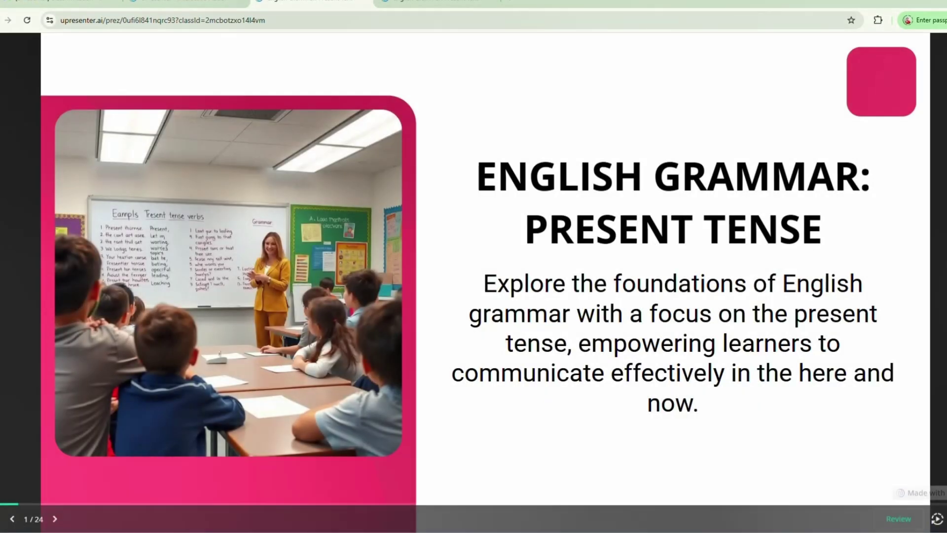
{"action": "left_click", "coordinate": [55, 519]}
{"action": "left_click", "coordinate": [55, 519]}
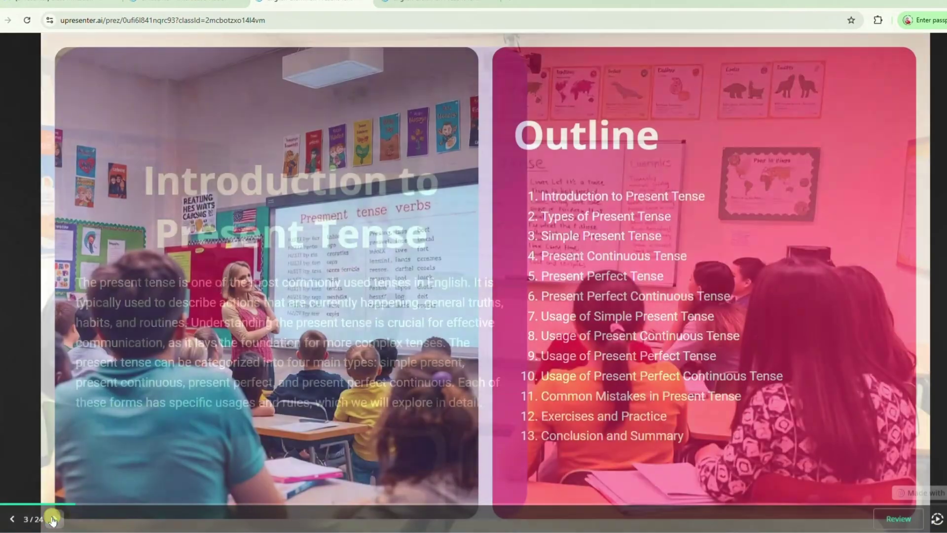
{"action": "left_click", "coordinate": [55, 519]}
{"action": "left_click", "coordinate": [55, 519]}
{"action": "left_click", "coordinate": [55, 519]}
{"action": "left_click", "coordinate": [54, 519]}
{"action": "left_click", "coordinate": [55, 519]}
{"action": "left_click", "coordinate": [55, 519]}
{"action": "left_click", "coordinate": [54, 519]}
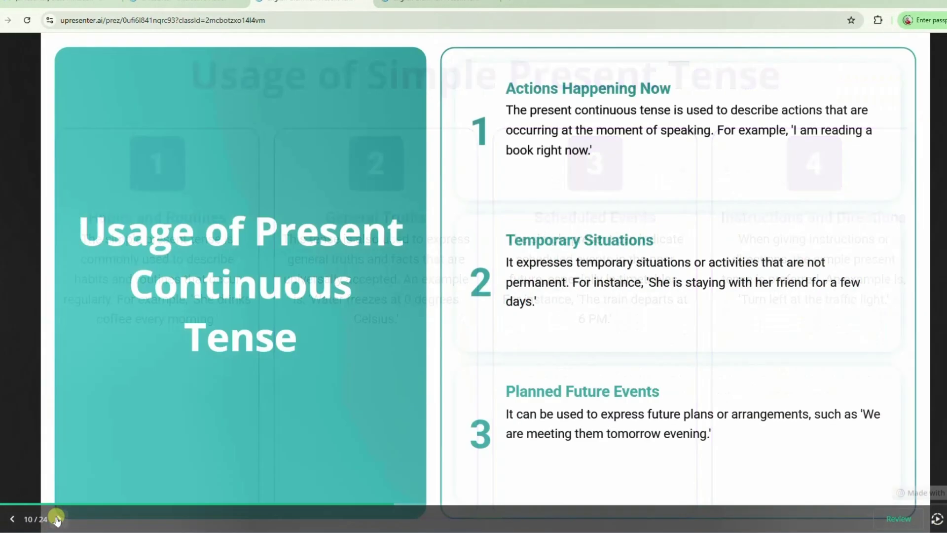
{"action": "left_click", "coordinate": [55, 519]}
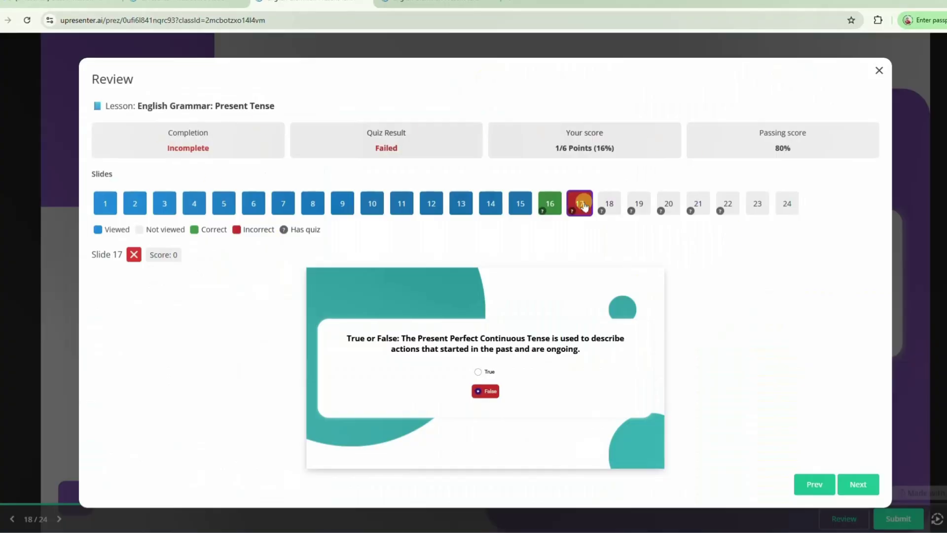
Step through the reviewed quiz slides to check the answers
{"action": "left_click", "coordinate": [857, 485]}
{"action": "left_click", "coordinate": [857, 485]}
{"action": "left_click", "coordinate": [857, 485]}
{"action": "left_click", "coordinate": [857, 485]}
{"action": "left_click", "coordinate": [857, 484]}
{"action": "left_click", "coordinate": [857, 485]}
{"action": "left_click", "coordinate": [857, 485]}
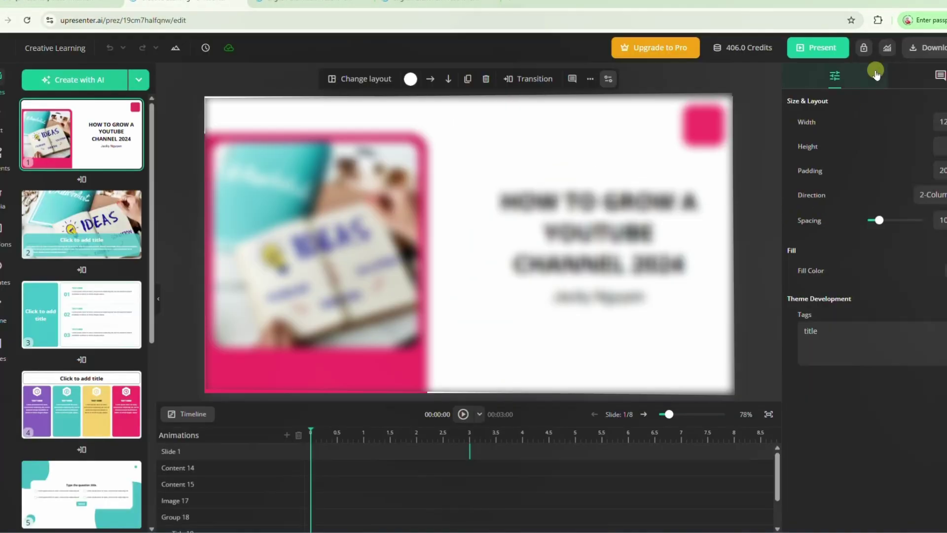
Turn on public publishing for the presentation in its Public access sharing settings
{"action": "left_click", "coordinate": [866, 50]}
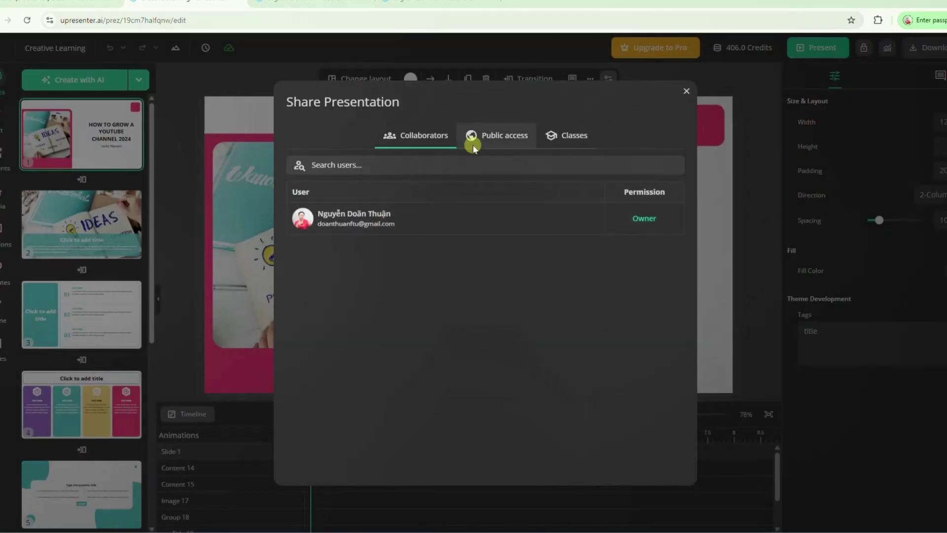
{"action": "left_click", "coordinate": [488, 139]}
{"action": "left_click", "coordinate": [668, 164]}
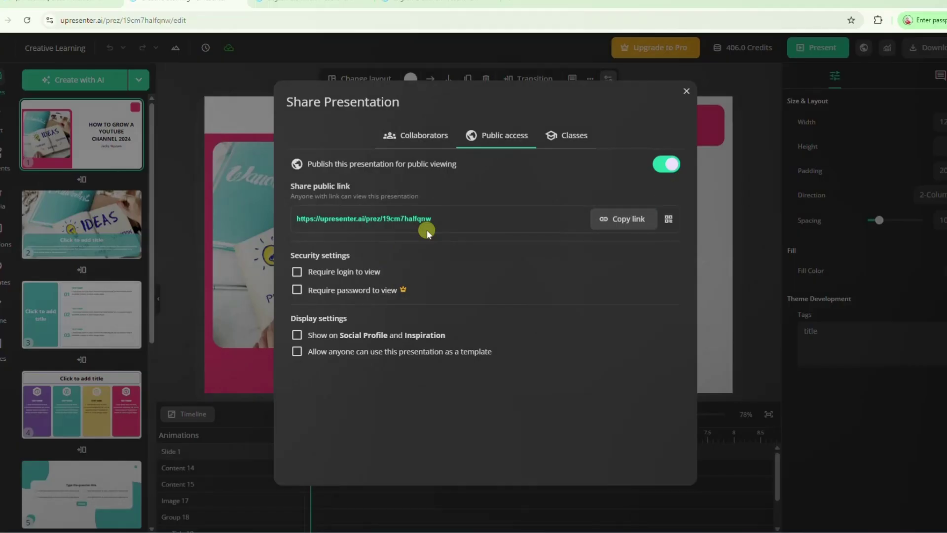
{"action": "left_click", "coordinate": [686, 91]}
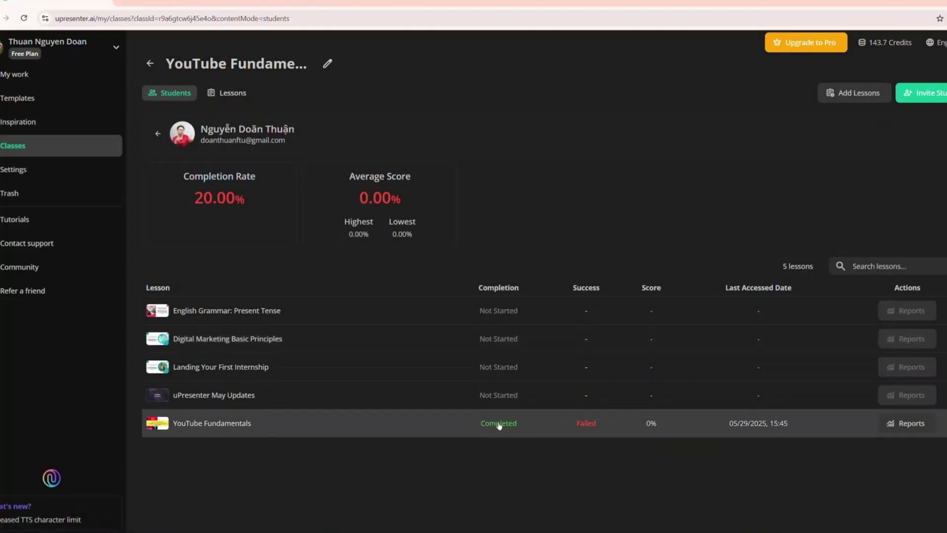
Open the student's result for the completed YouTube Fundamentals lesson
{"action": "left_click", "coordinate": [499, 425]}
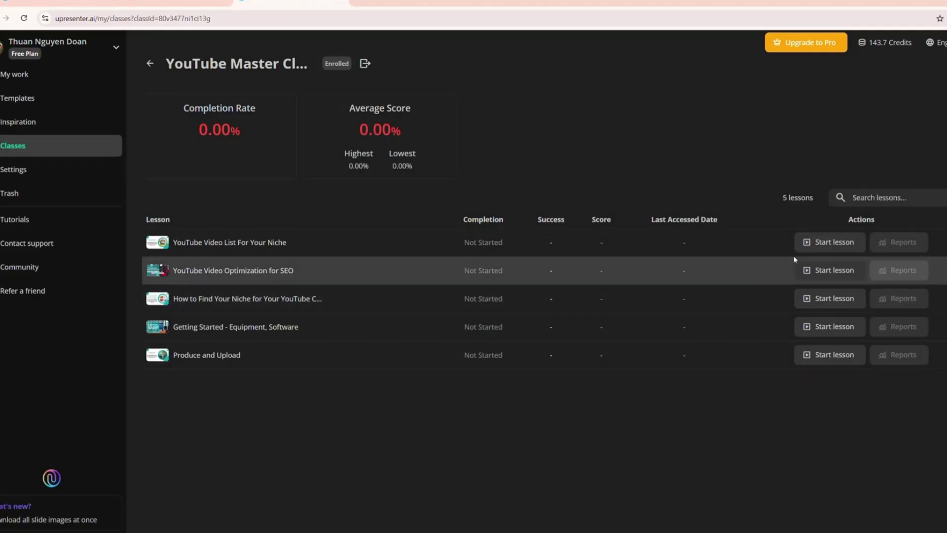
Take the YouTube Video List For Your Niche lesson, then review slides 3, 8, 7 and 6
{"action": "left_click", "coordinate": [824, 245]}
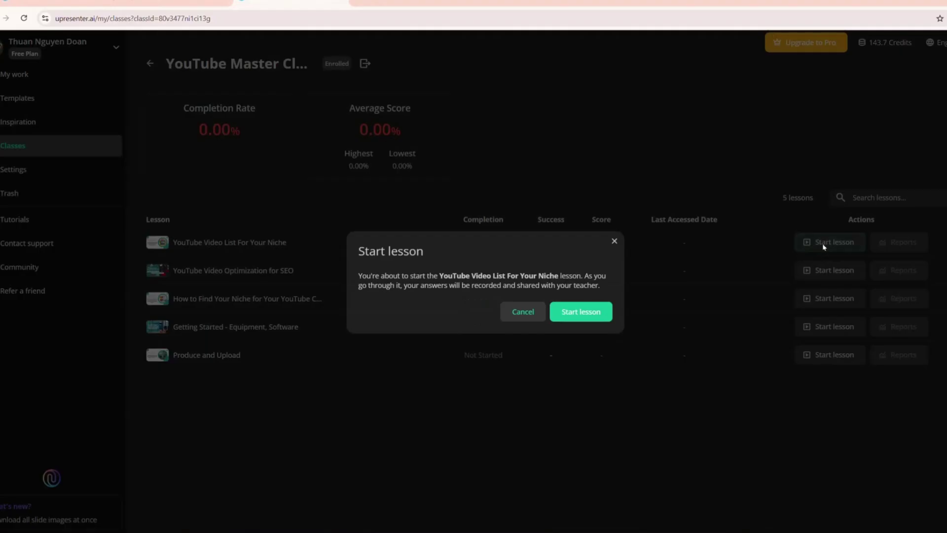
{"action": "left_click", "coordinate": [583, 313]}
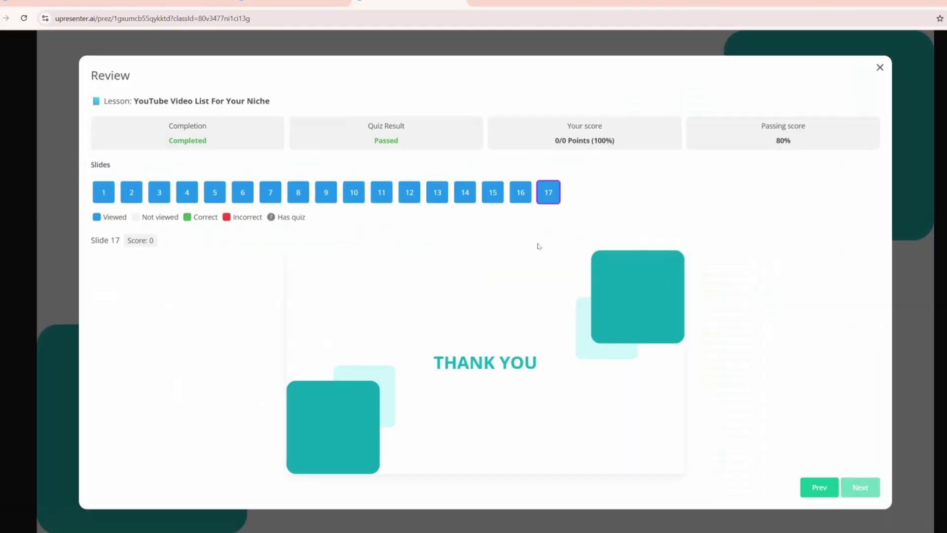
{"action": "left_click", "coordinate": [159, 195]}
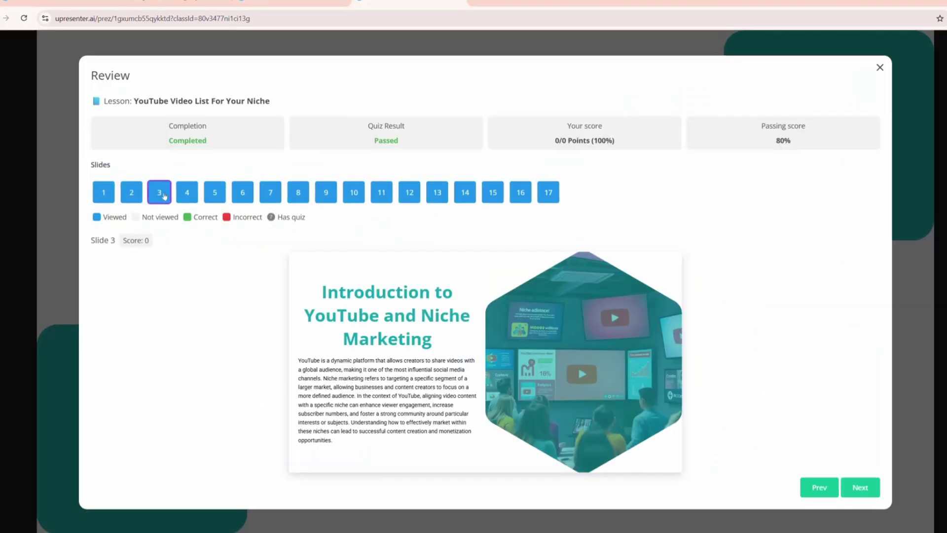
{"action": "left_click", "coordinate": [292, 193]}
{"action": "left_click", "coordinate": [277, 193]}
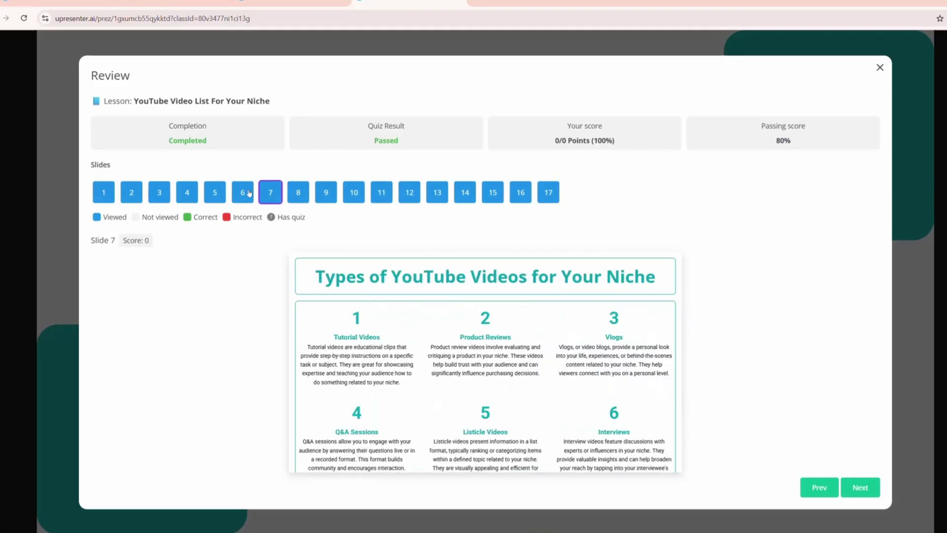
{"action": "left_click", "coordinate": [249, 194]}
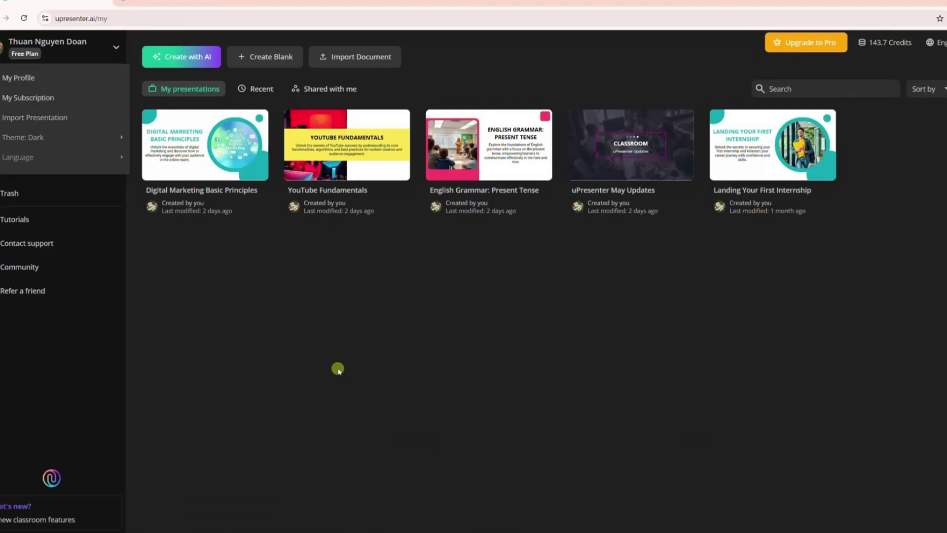
Browse the interface languages in the account menu's Language submenu
{"action": "left_click", "coordinate": [339, 368]}
{"action": "left_click", "coordinate": [113, 48]}
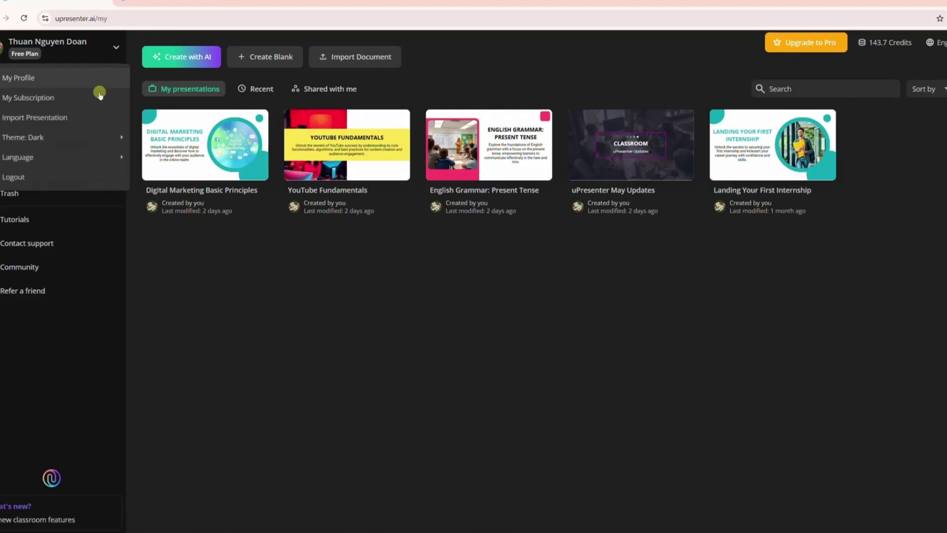
{"action": "left_click", "coordinate": [116, 158]}
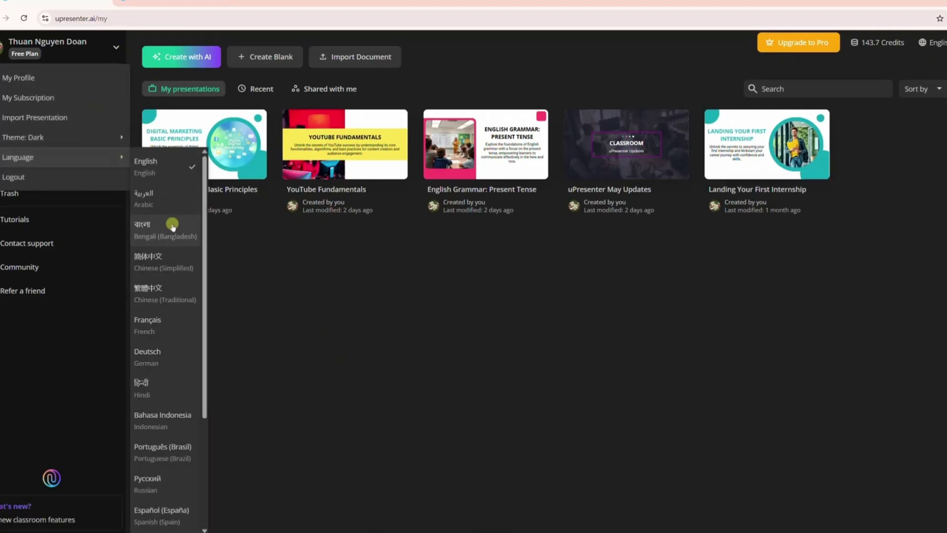
{"action": "scroll", "coordinate": [175, 296], "scroll_direction": "down", "scroll_amount": 3}
{"action": "left_click_drag", "start_coordinate": [205, 392], "coordinate": [205, 279]}
{"action": "left_click", "coordinate": [267, 305]}
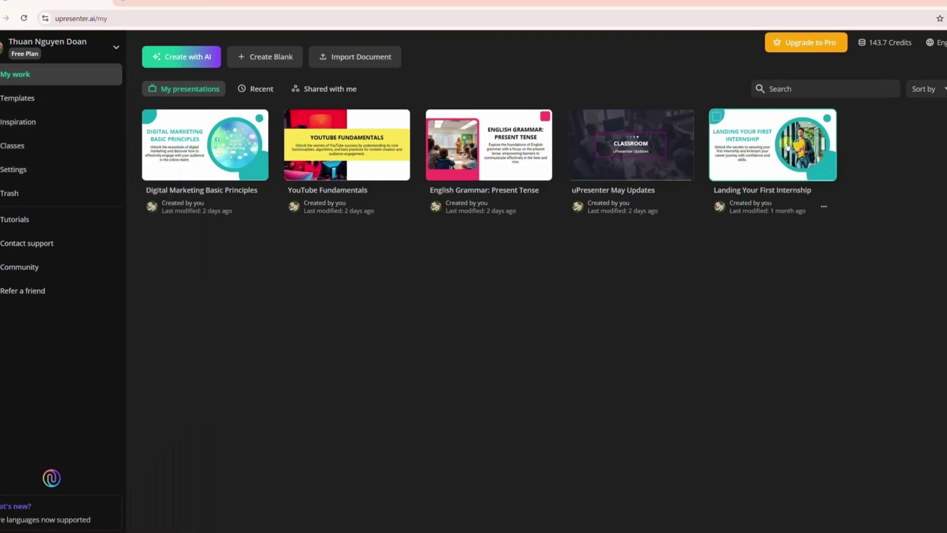
Set the interface language to Tiếng Việt from the top-right language dropdown
{"action": "left_click", "coordinate": [941, 42]}
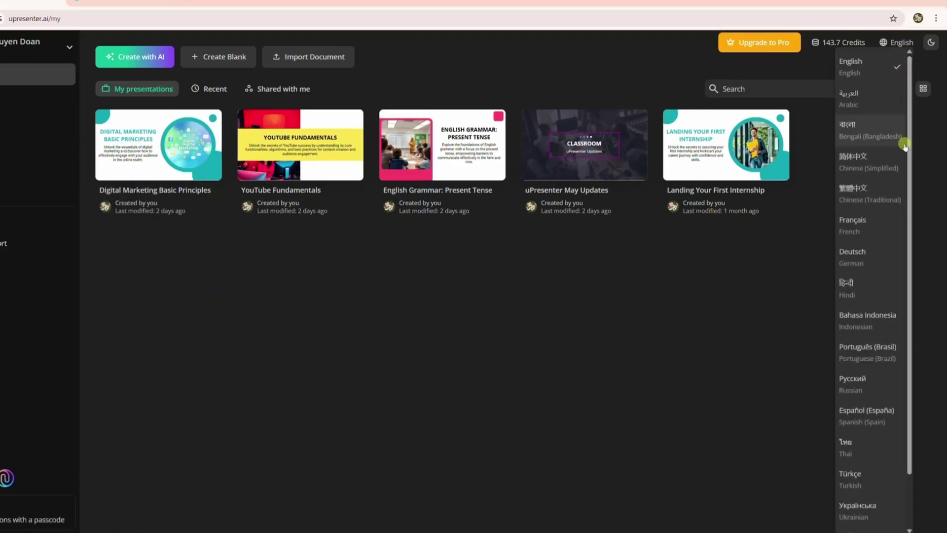
{"action": "scroll", "coordinate": [895, 186], "scroll_direction": "down", "scroll_amount": 2}
{"action": "left_click", "coordinate": [859, 508]}
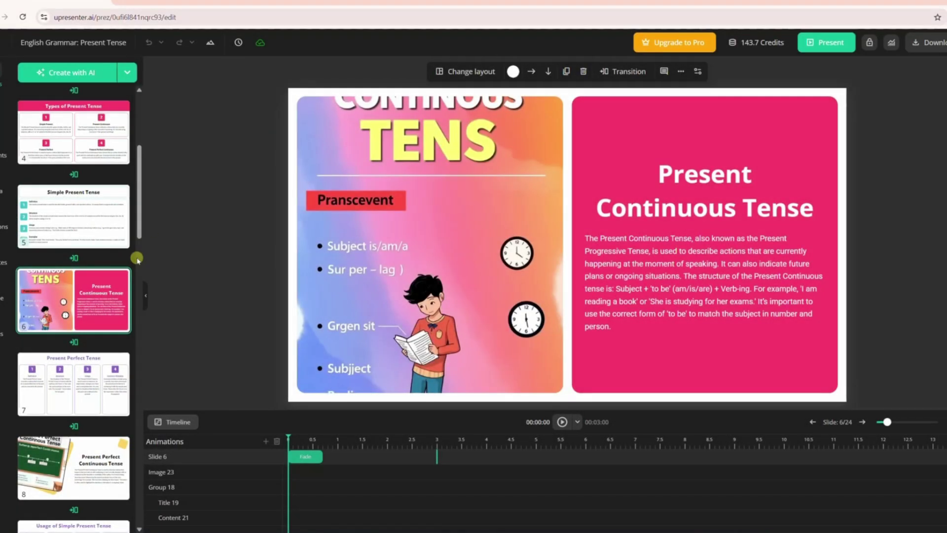
Show the Preview all and Preview from current slide options for the English Grammar deck
{"action": "left_click_drag", "start_coordinate": [140, 178], "coordinate": [138, 255]}
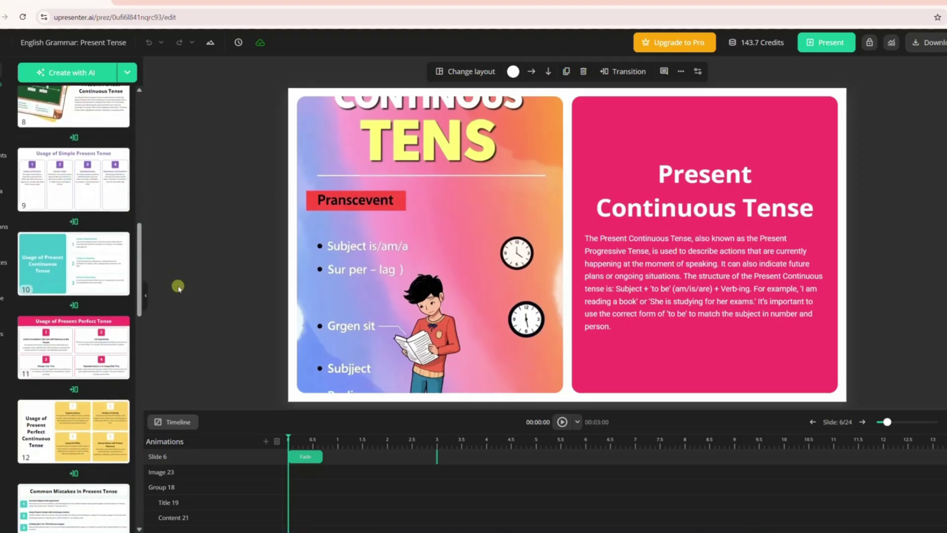
{"action": "left_click", "coordinate": [578, 423]}
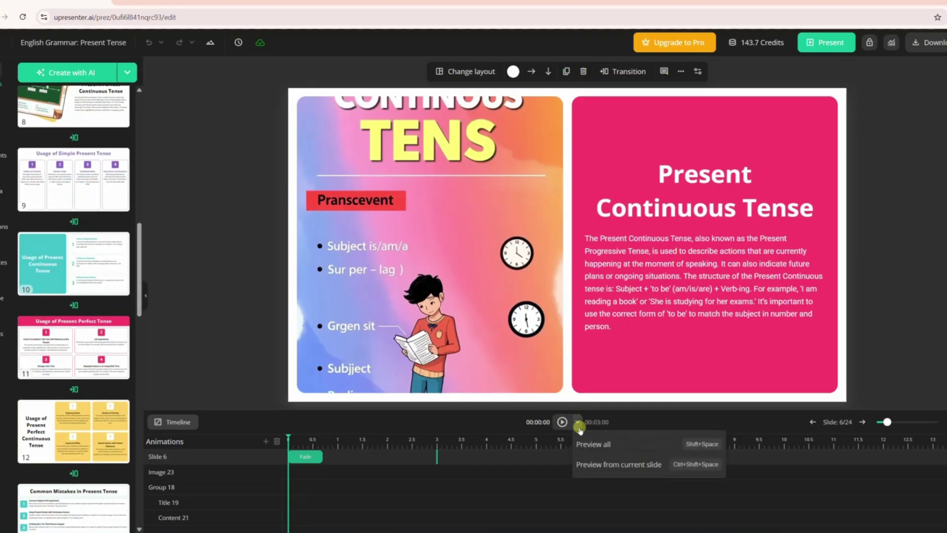